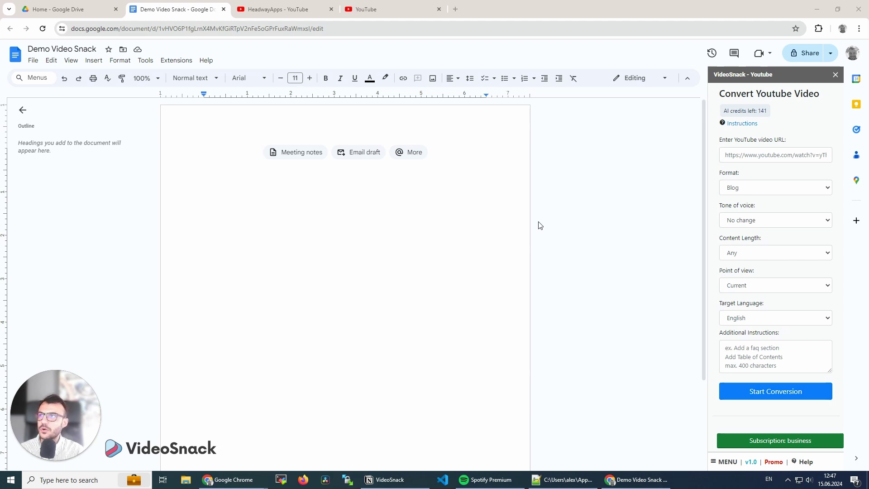
Copy the HeadwayApps webcam photos video link from its YouTube channel and return to the document
left_click(360, 8)
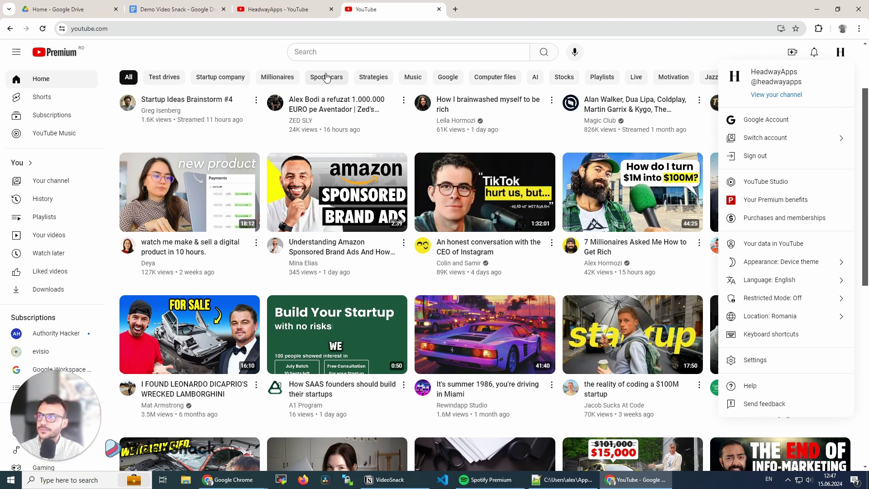
left_click(259, 9)
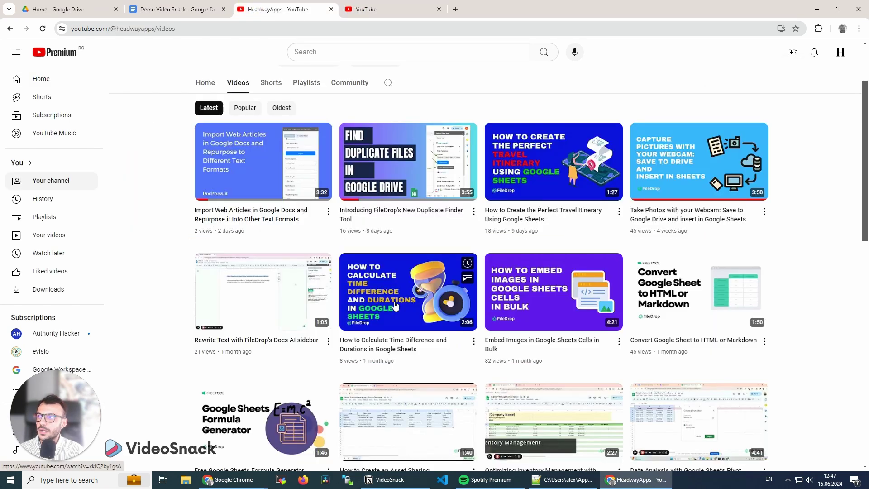
mouse_move(433, 170)
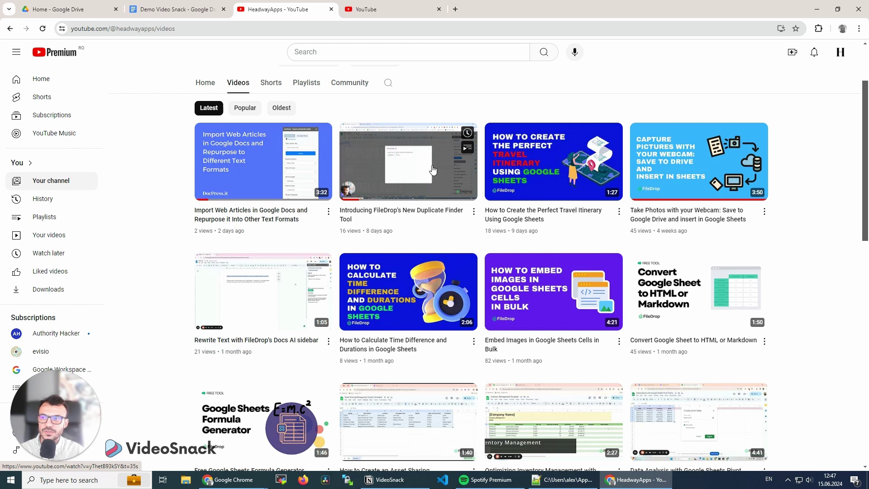
mouse_move(678, 216)
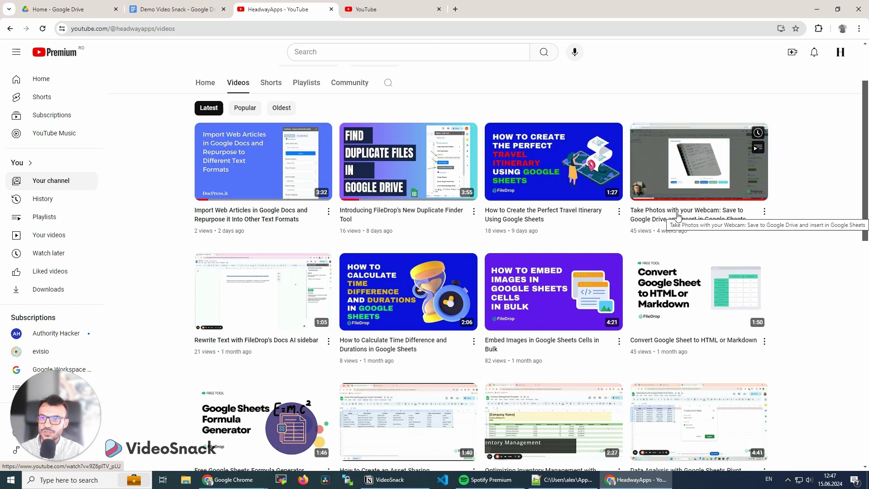
right_click(662, 212)
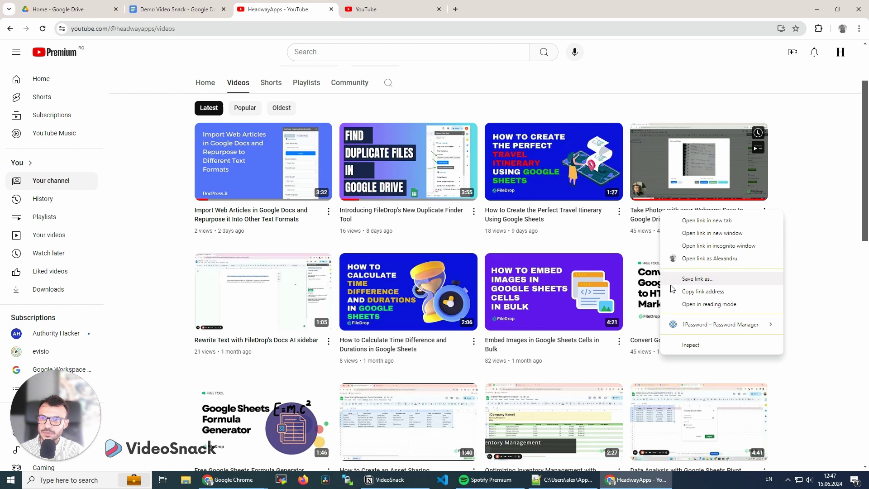
left_click(693, 292)
left_click(174, 9)
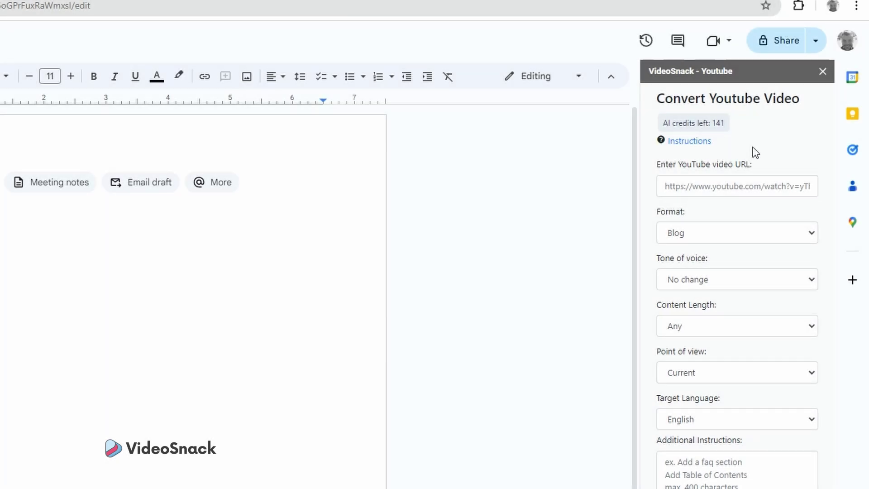
Paste the webcam video link into VideoSnack's URL field, keeping Blog format and Any content length
left_click(687, 193)
type("https://www.youtube.com/watch?v=9Z6plTV_pLU")
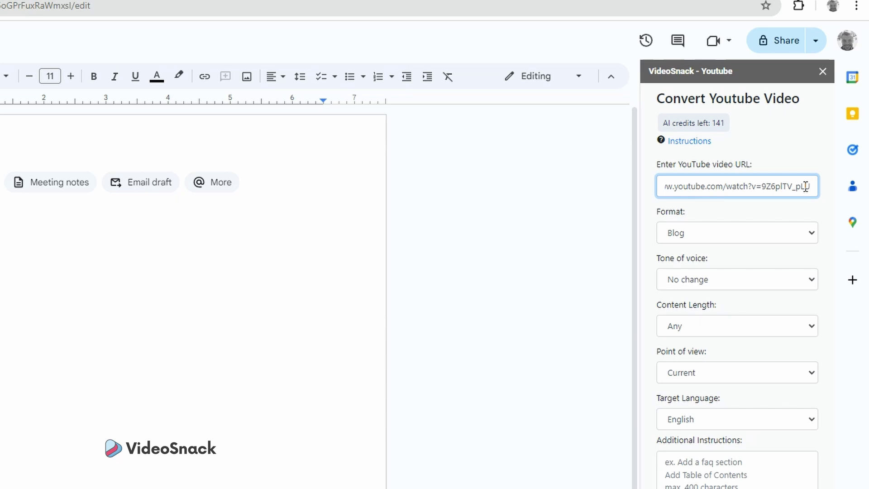
left_click(721, 210)
left_click(679, 238)
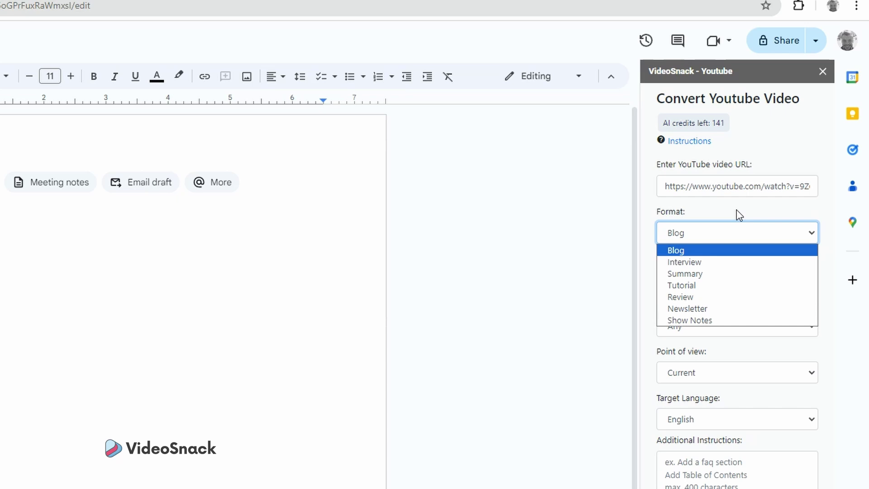
left_click(710, 233)
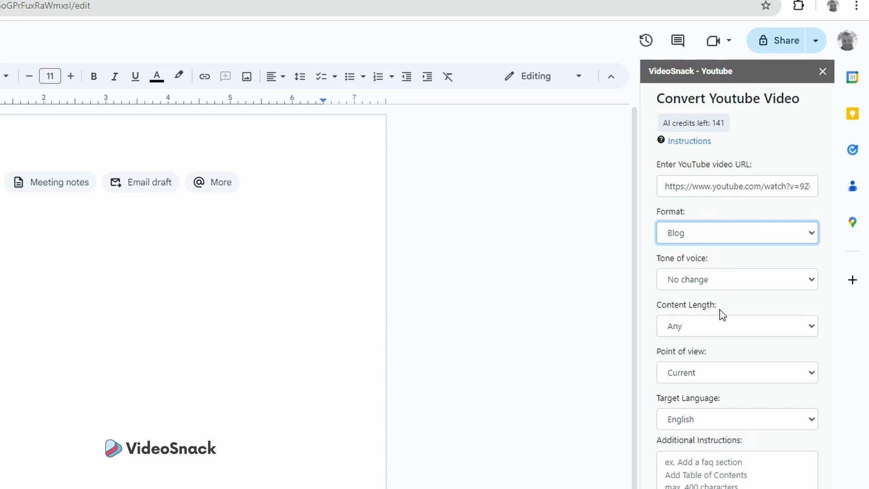
left_click(721, 327)
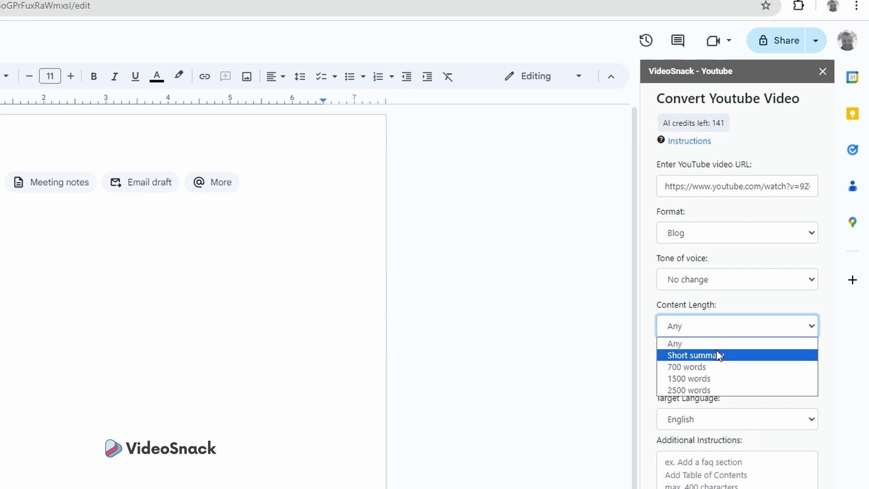
left_click(718, 343)
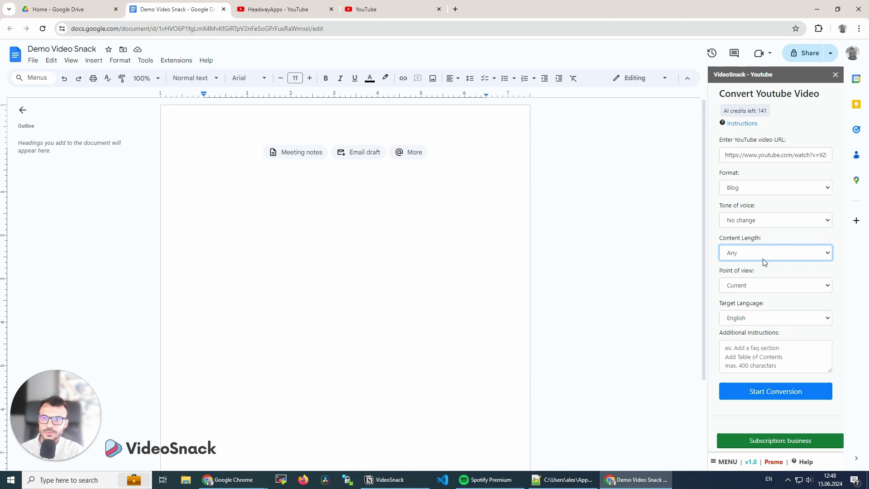
left_click(741, 286)
left_click(745, 281)
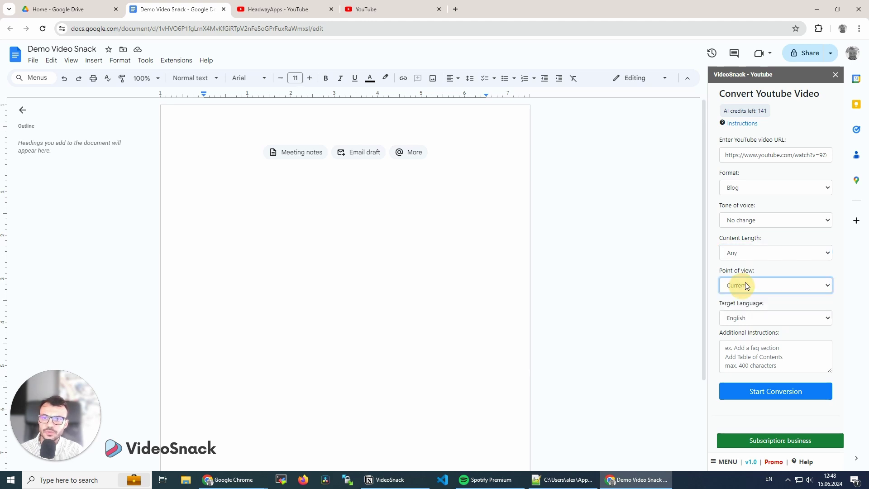
left_click(763, 319)
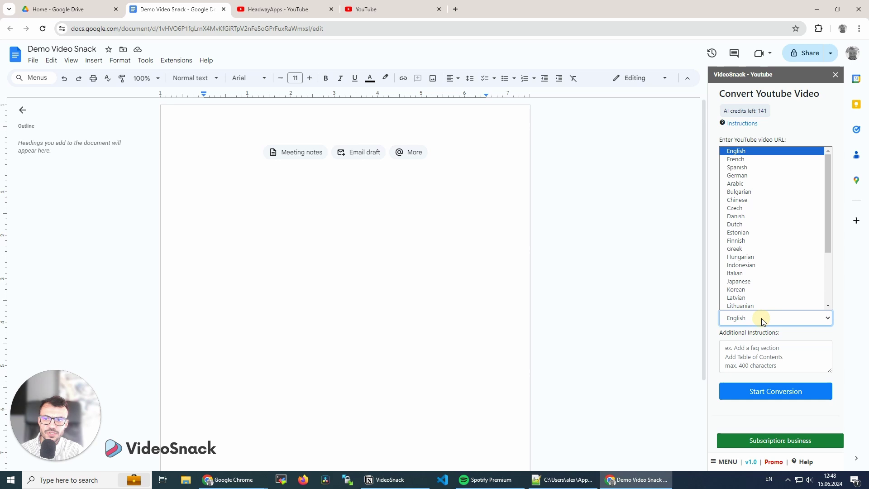
left_click(763, 319)
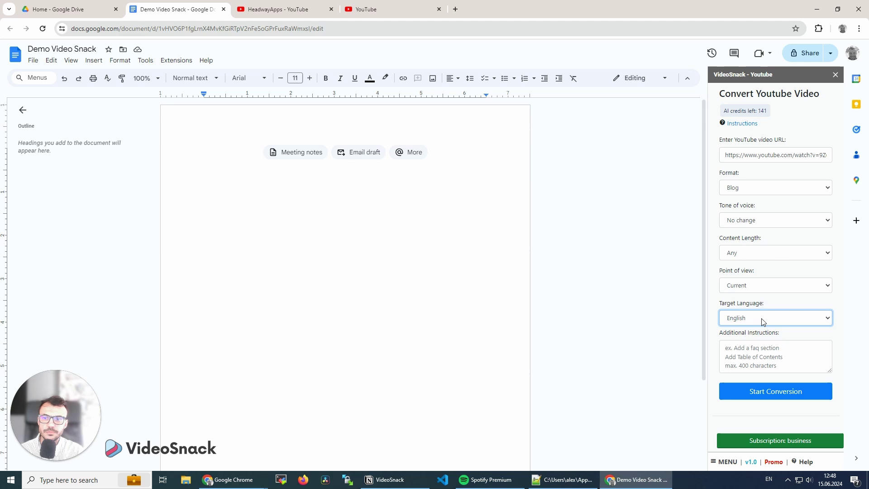
left_click(763, 319)
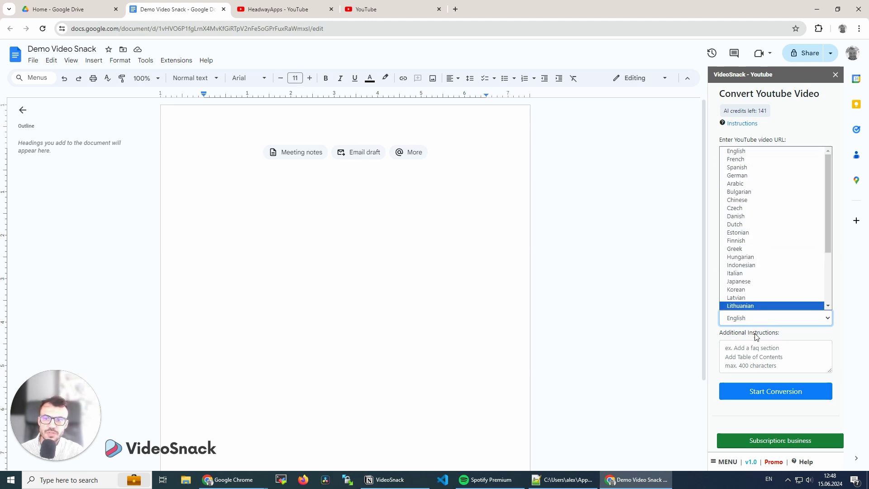
left_click(755, 336)
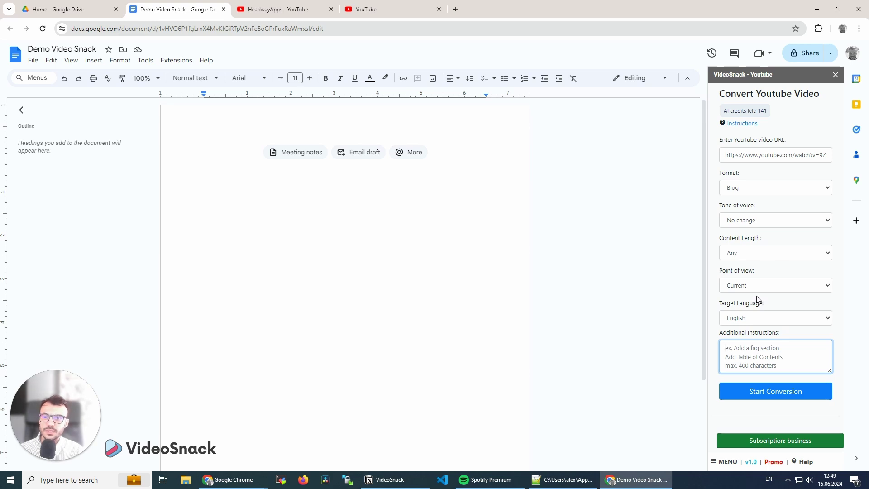
Start the conversion and review the generated 'Capture Photos with Your Webcam and Save Directly to Google Drive' post
left_click(772, 390)
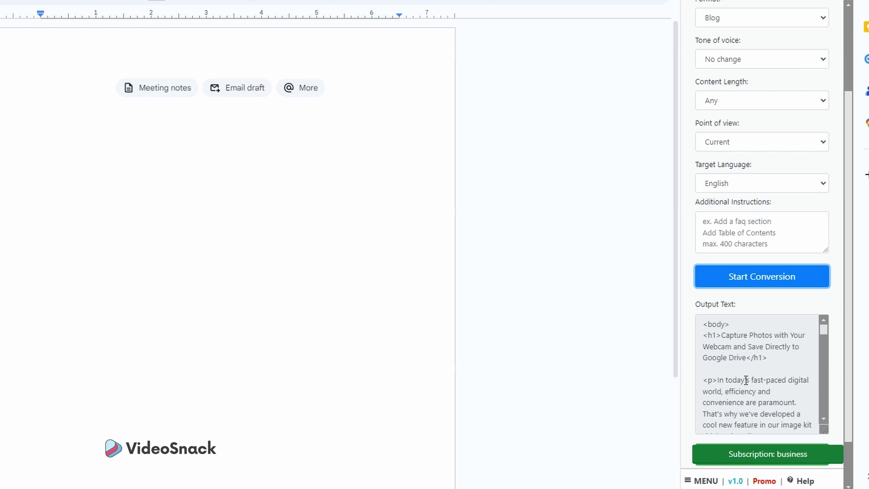
scroll(769, 376, "down", 4)
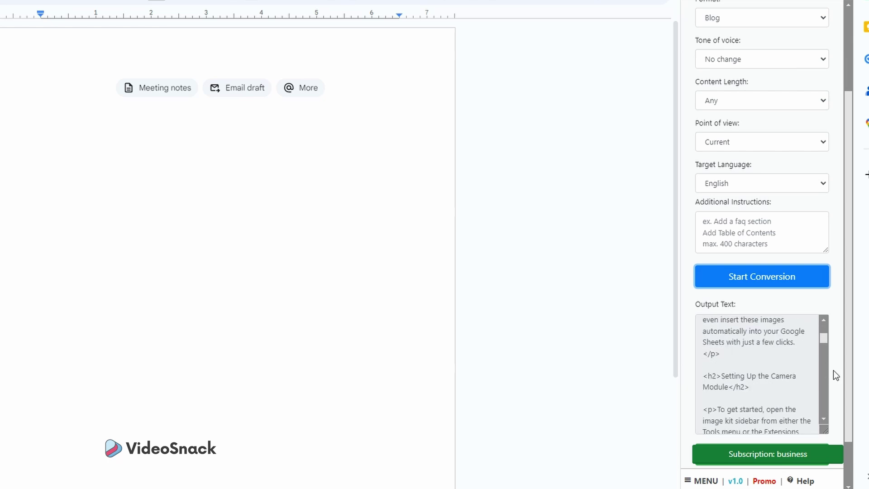
scroll(833, 371, "down", 2)
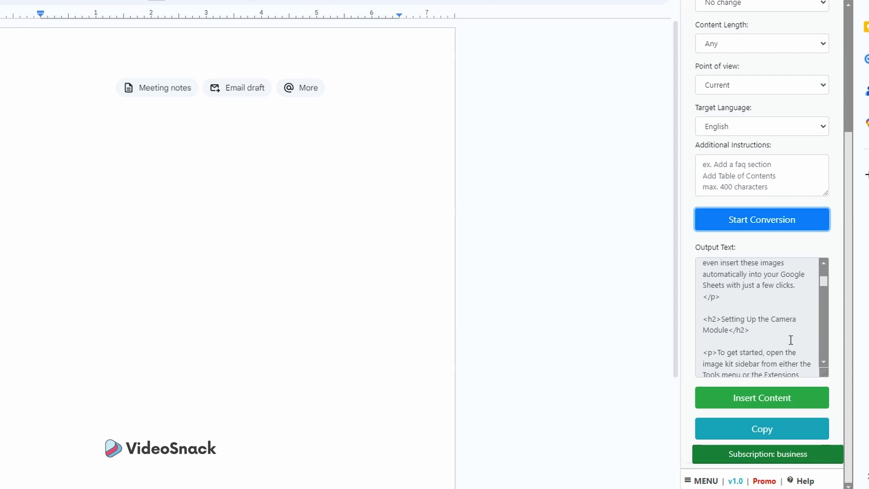
scroll(791, 339, "up", 5)
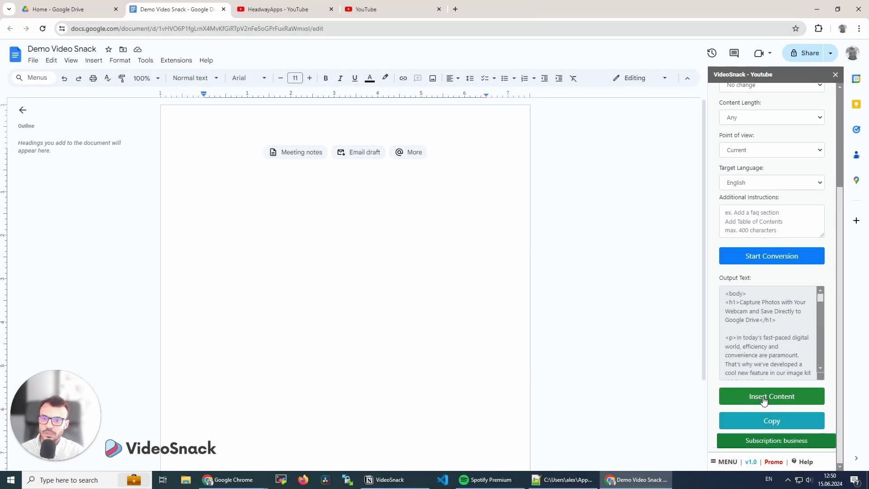
Insert the generated post into Demo Video Snack and review its two pages of headings and paragraphs
left_click(764, 399)
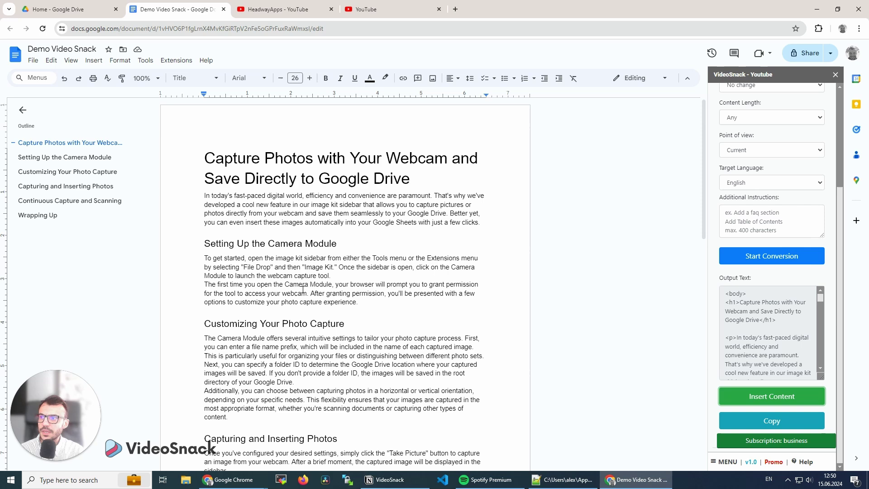
scroll(302, 289, "down", 7)
scroll(318, 183, "up", 7)
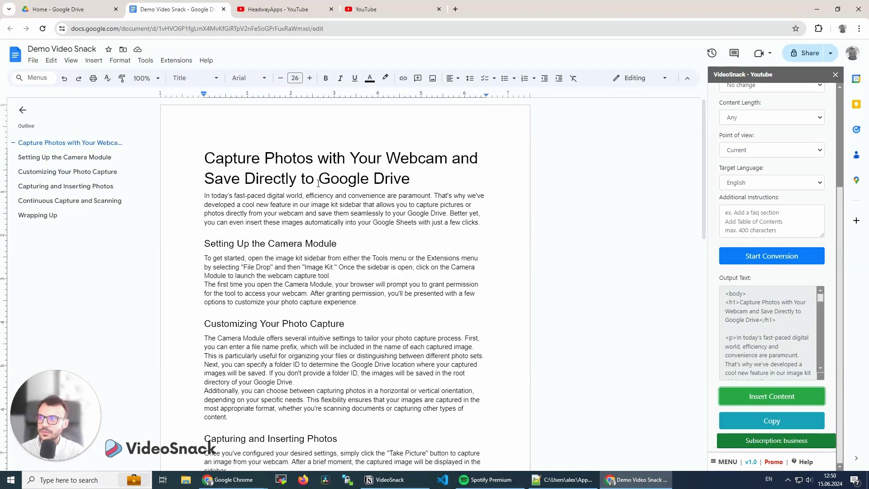
scroll(291, 303, "down", 7)
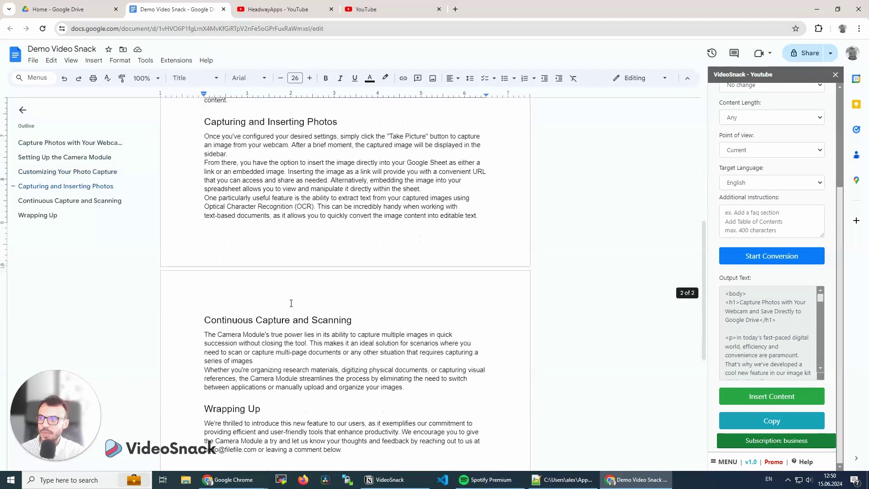
scroll(291, 303, "up", 7)
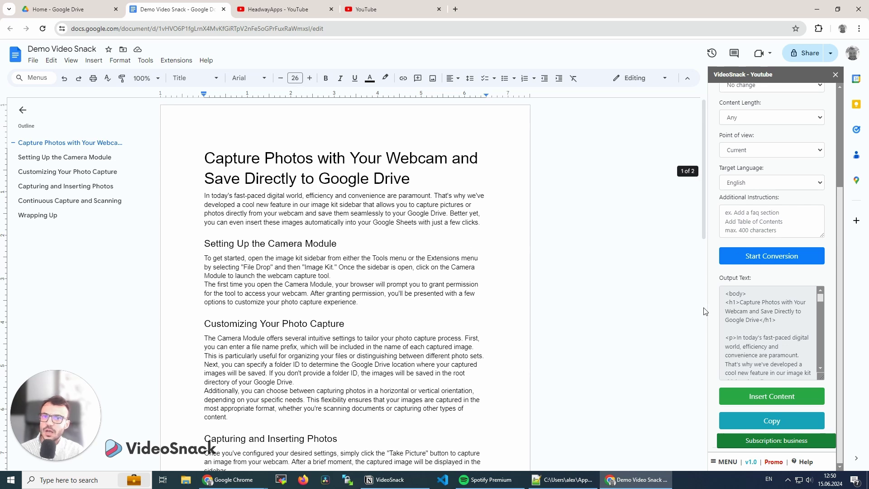
scroll(772, 274, "up", 3)
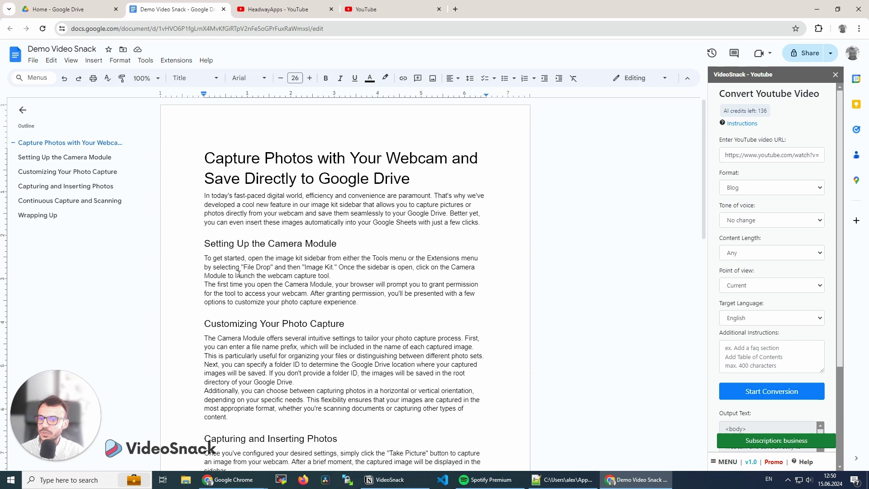
Go to VideoSnack's Export & Tools section and switch to the SEO analysis tab
left_click(727, 462)
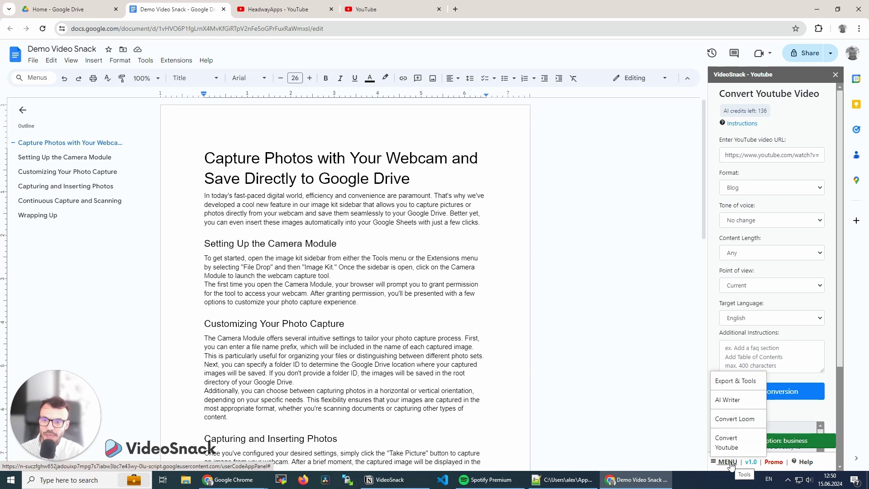
left_click(742, 381)
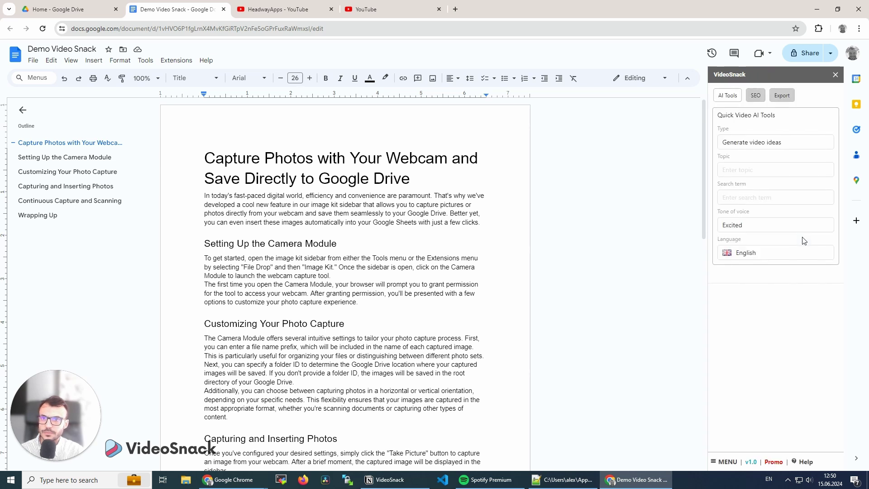
left_click(735, 147)
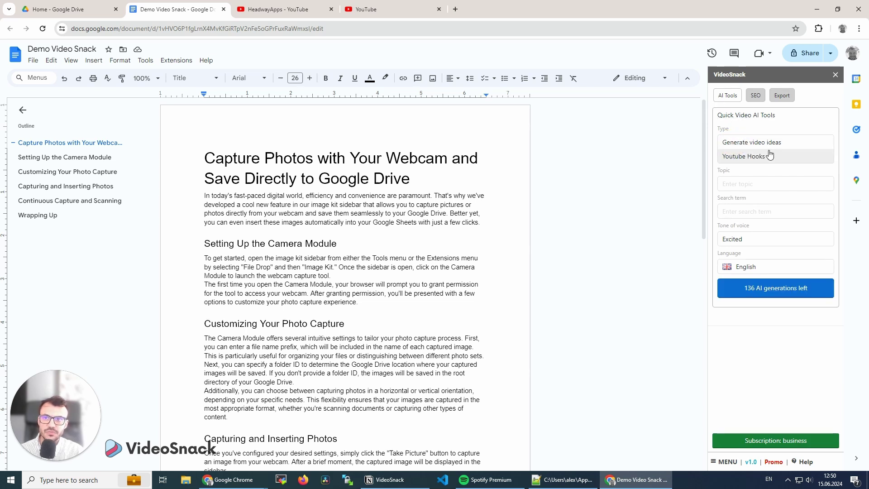
left_click(757, 97)
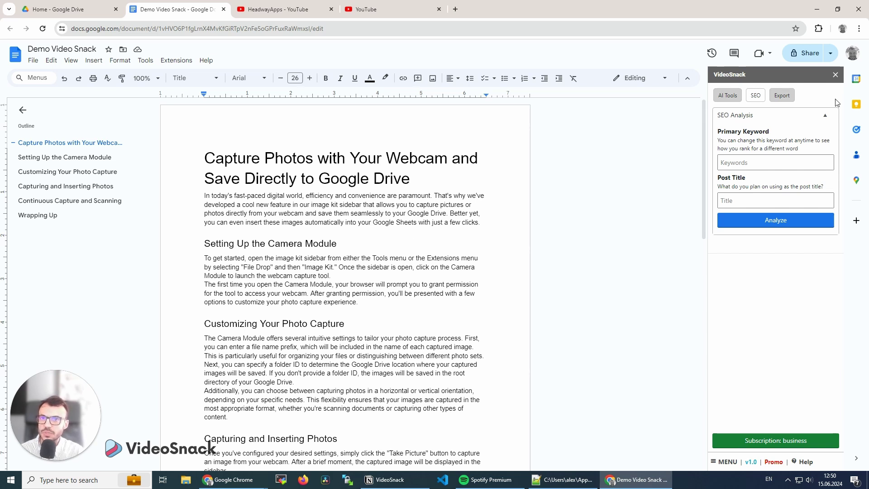
Set up the WordPress export to getfiledrop.com with Draft status and the Guides and Tutorials category
left_click(777, 94)
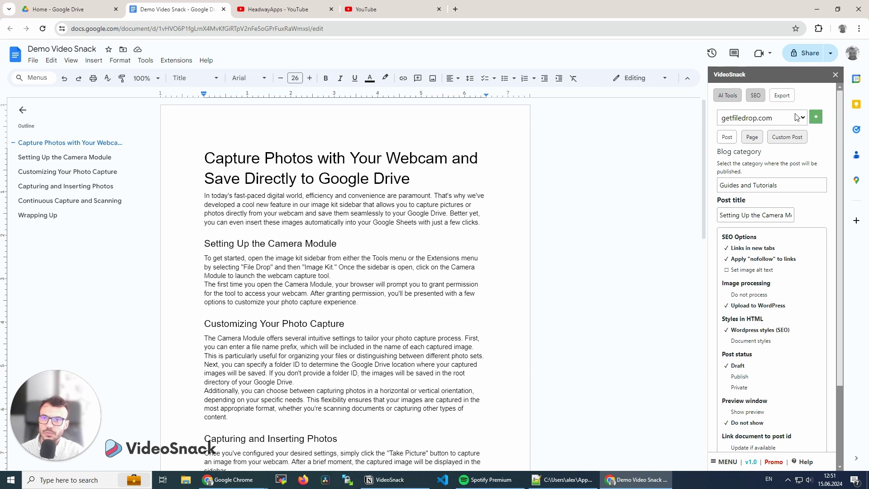
scroll(788, 269, "down", 2)
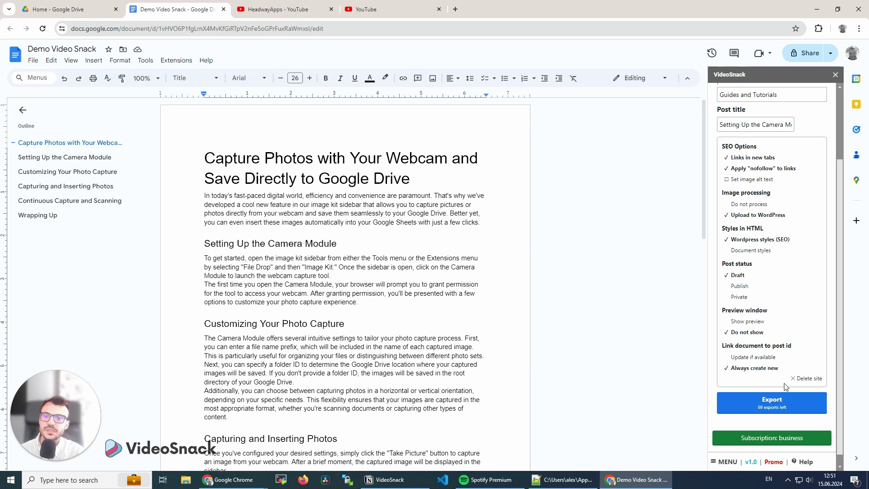
scroll(788, 387, "up", 1)
scroll(785, 360, "up", 1)
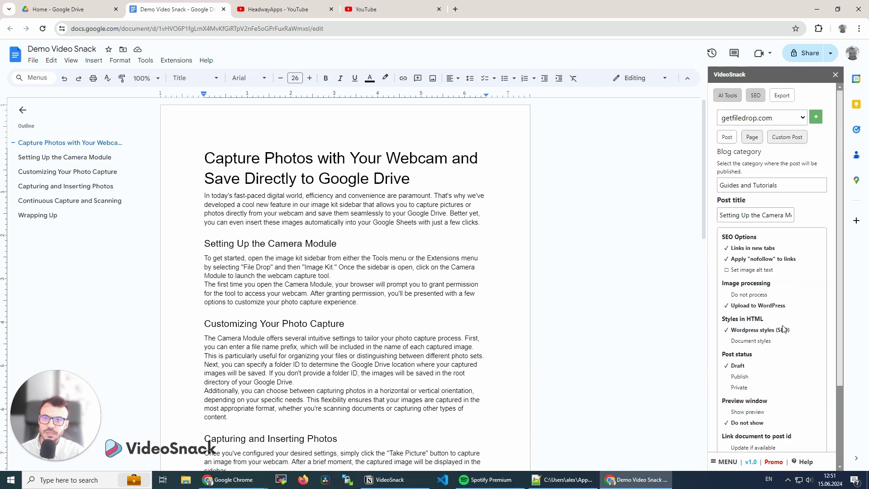
scroll(786, 339, "down", 2)
scroll(788, 348, "up", 2)
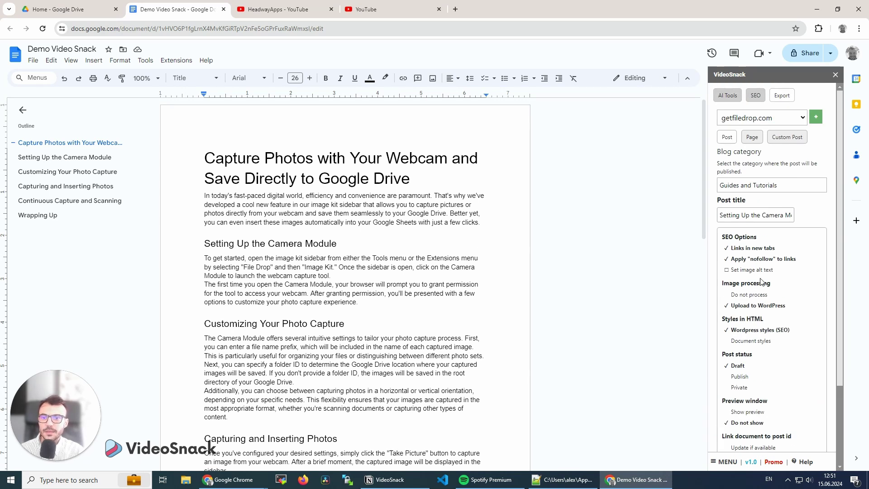
scroll(760, 283, "down", 2)
scroll(763, 296, "up", 1)
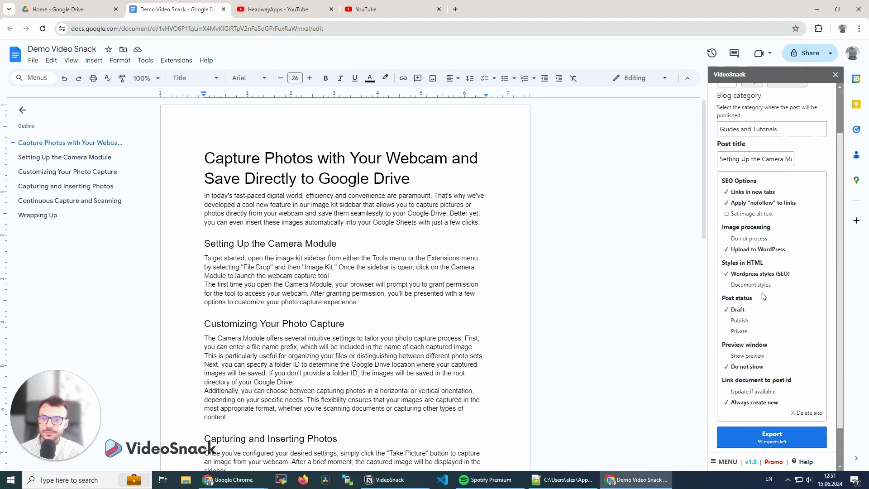
scroll(763, 317, "down", 1)
Export the post to getfiledrop.com and open the newly added post from the success dialog
left_click(763, 391)
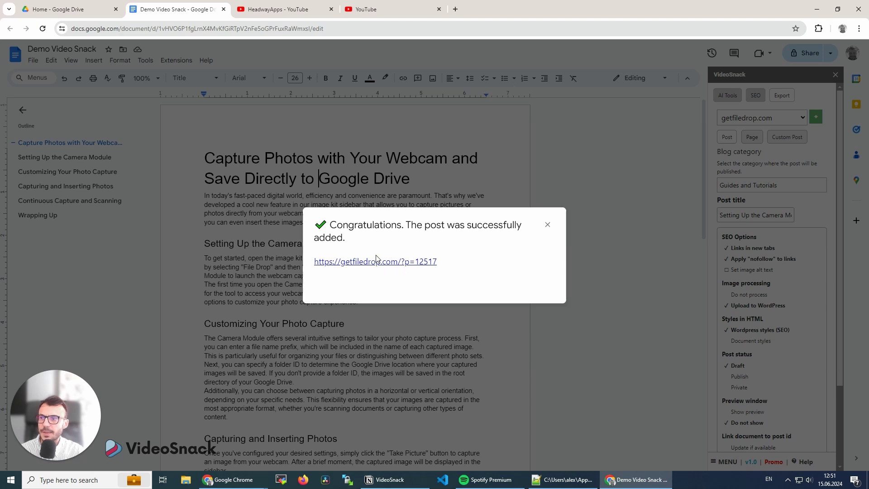
left_click(374, 262)
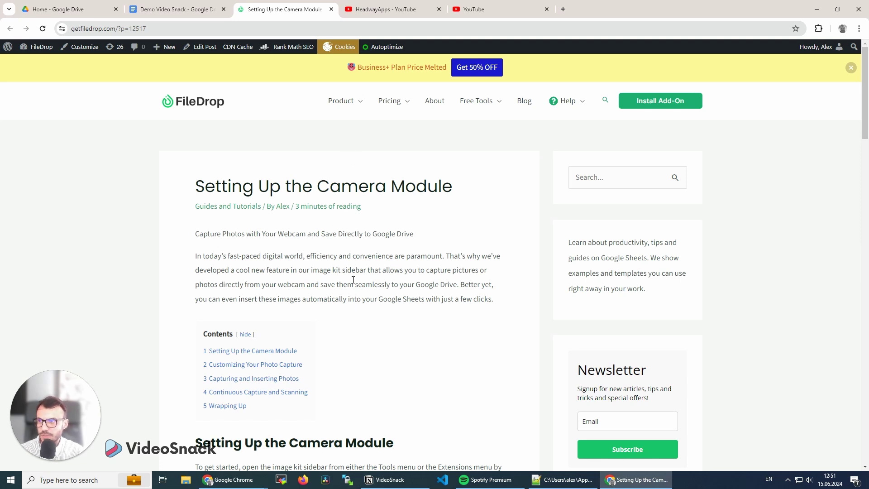
Return to the Demo Video Snack document and close the export success message
left_click(165, 9)
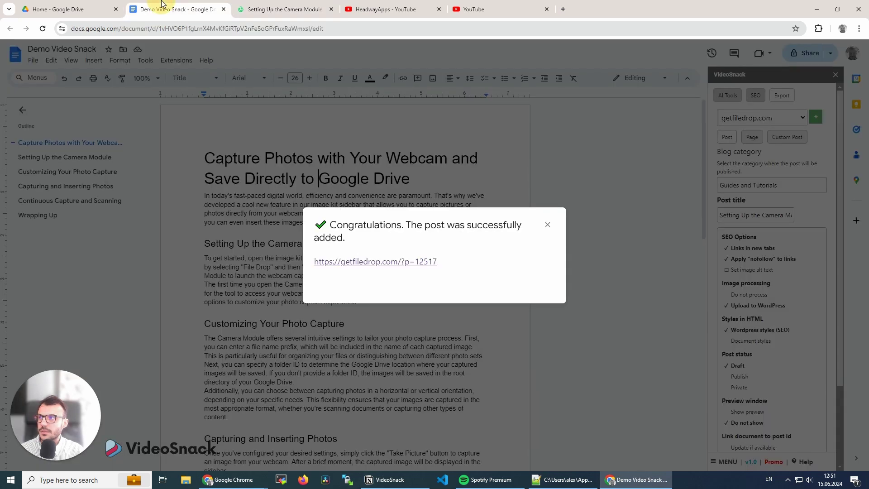
left_click(548, 225)
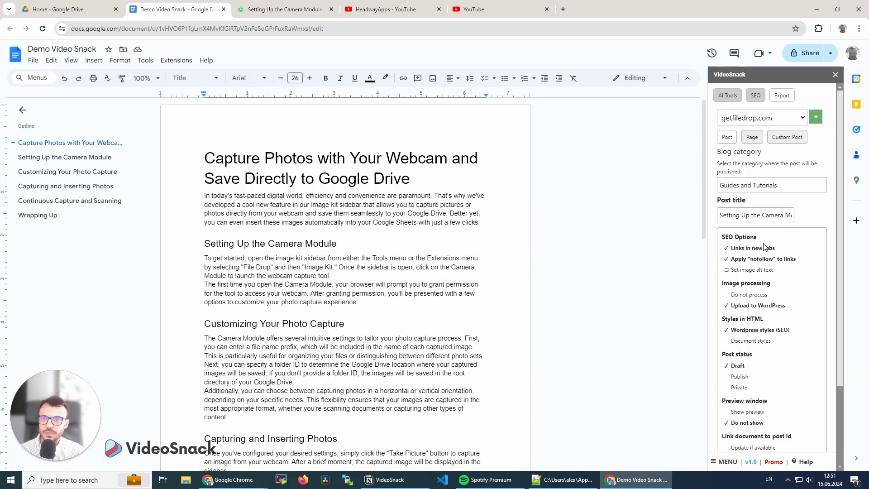
mouse_move(730, 461)
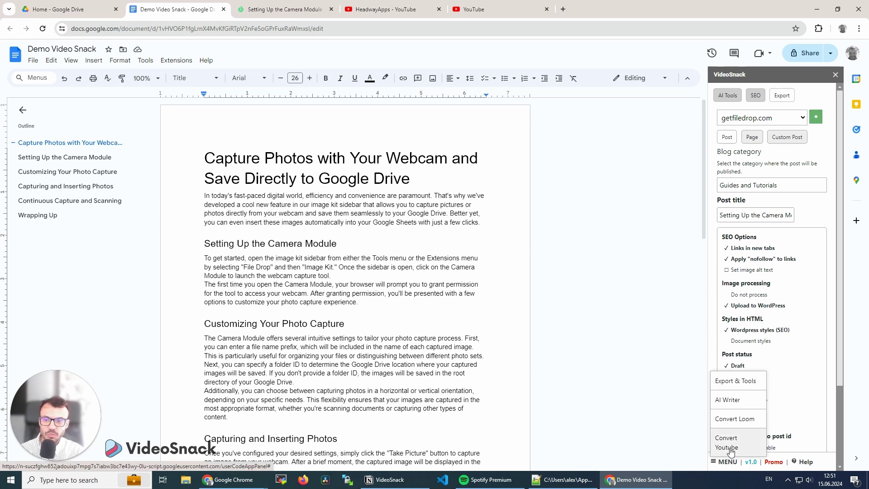
Open the Convert Loom Video form, select its URL field, and keep Blog as the format
left_click(735, 421)
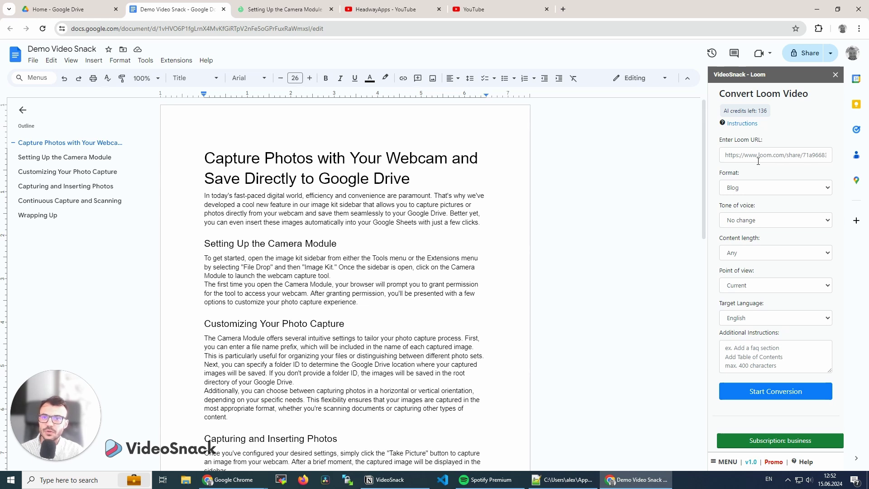
left_click(759, 161)
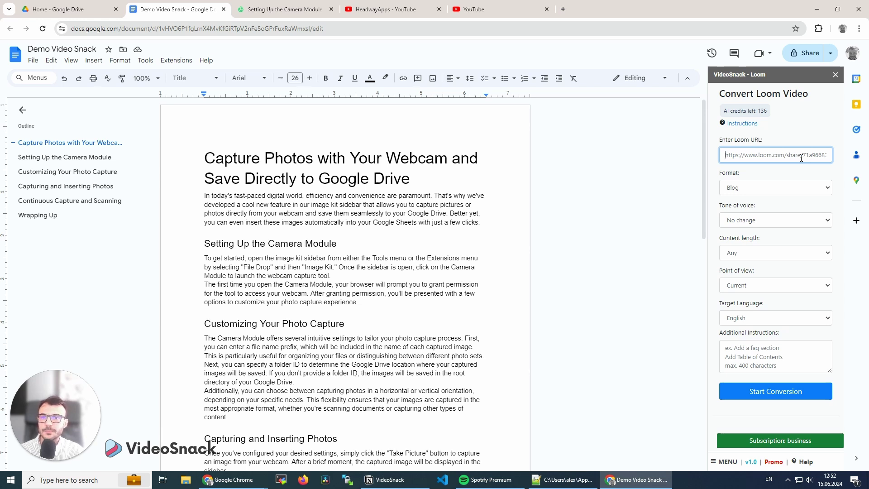
left_click(776, 186)
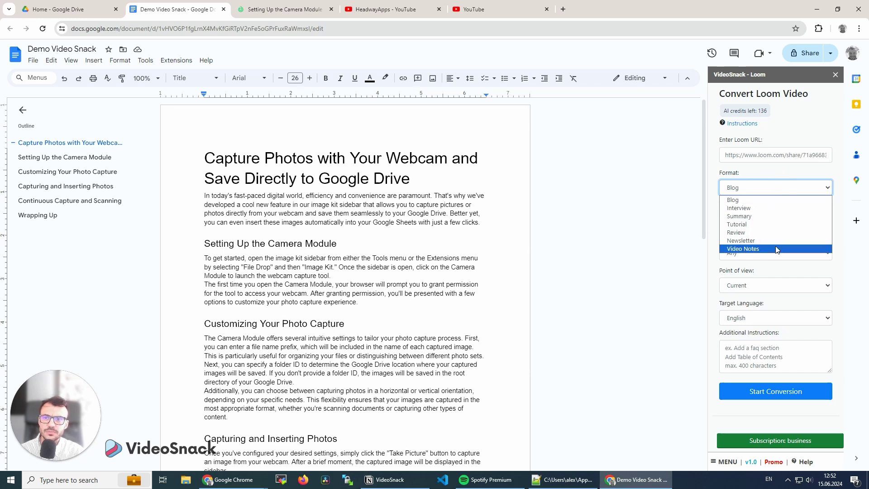
left_click(780, 193)
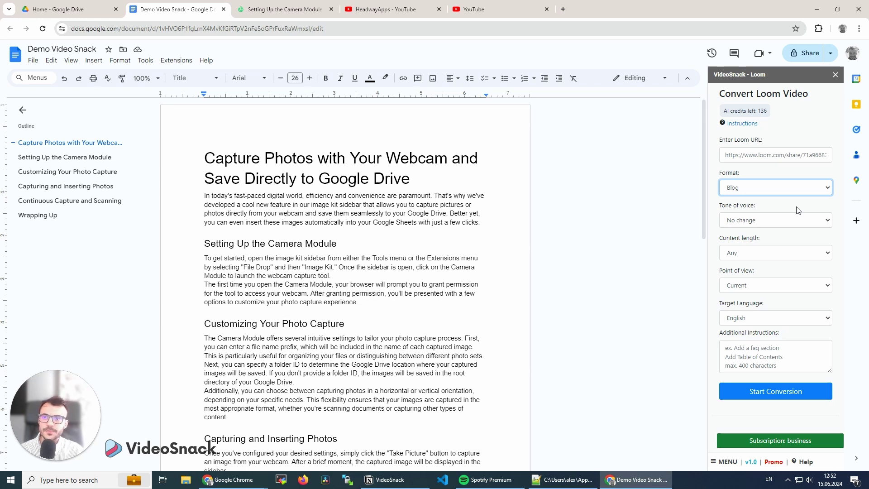
Review the content length and point-of-view options and keep English as the target language
left_click(757, 252)
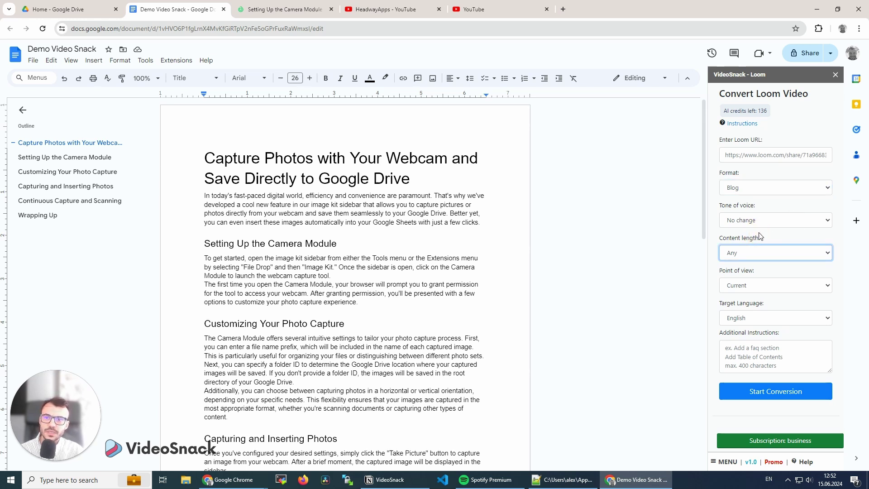
left_click(751, 254)
left_click(752, 252)
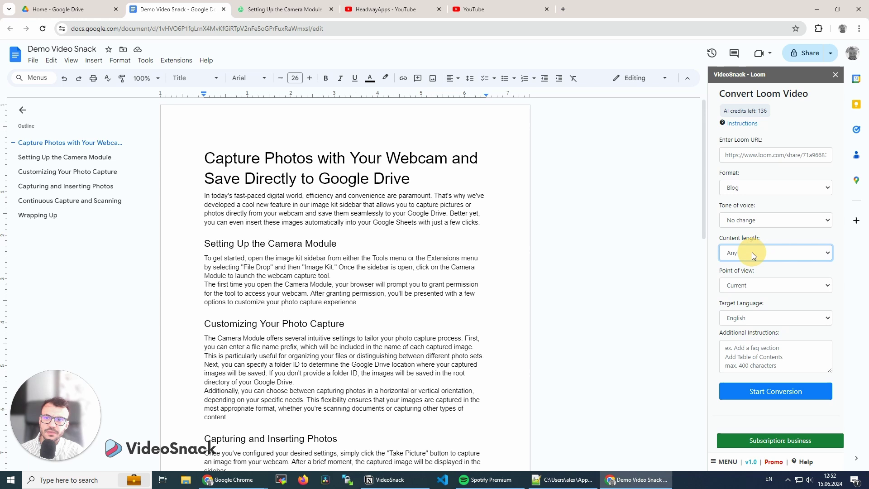
left_click(773, 283)
left_click(772, 275)
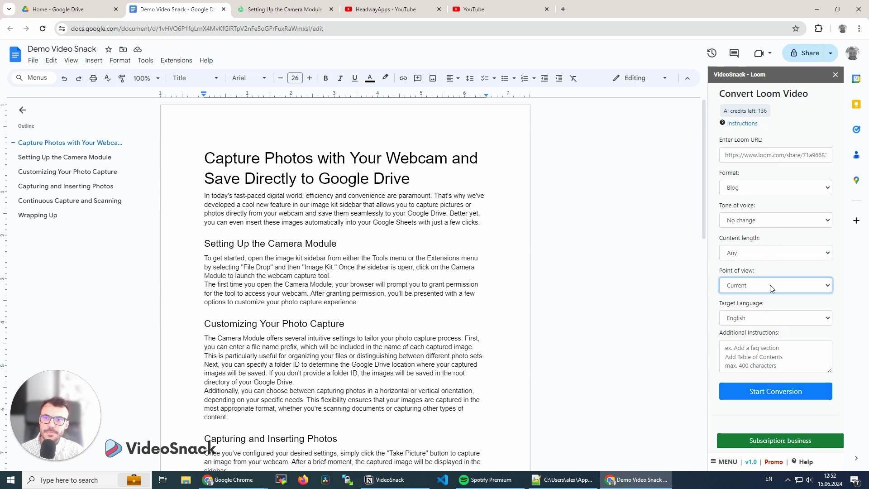
left_click(764, 319)
left_click(764, 321)
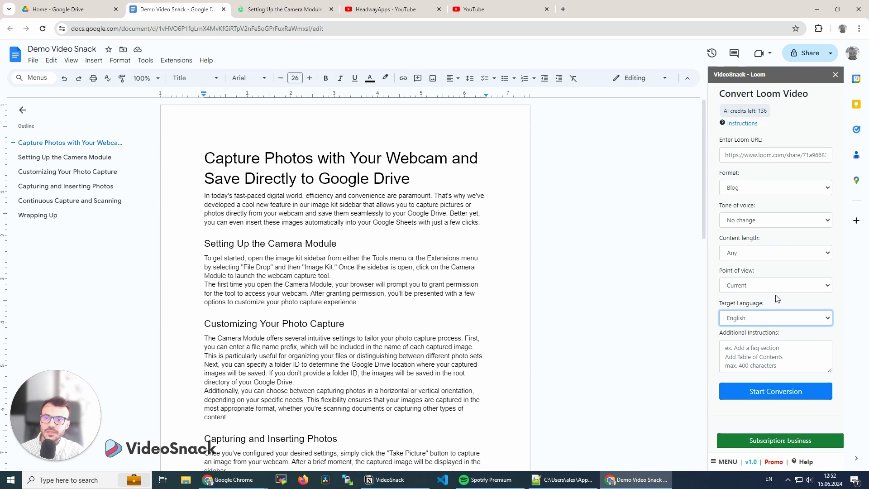
left_click(730, 464)
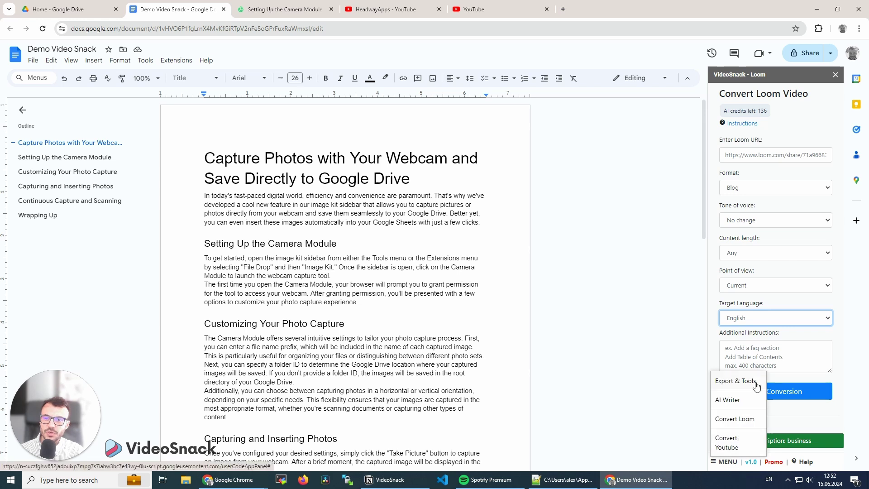
left_click(770, 356)
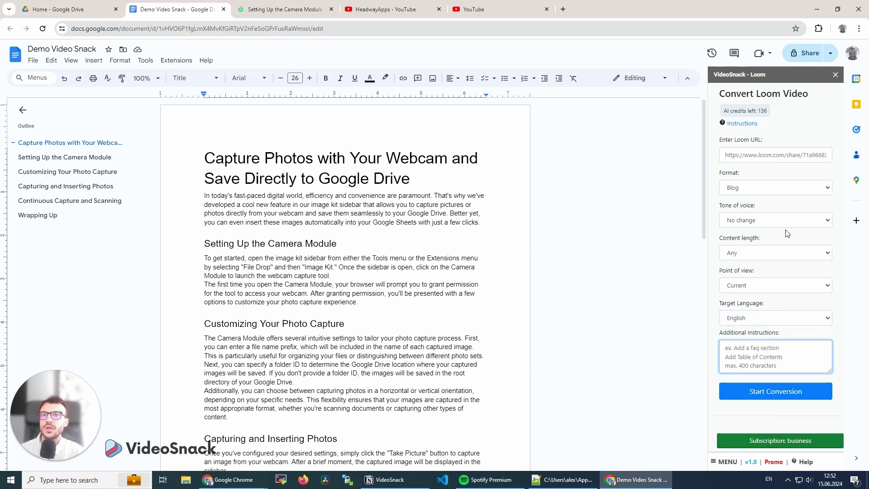
left_click(265, 9)
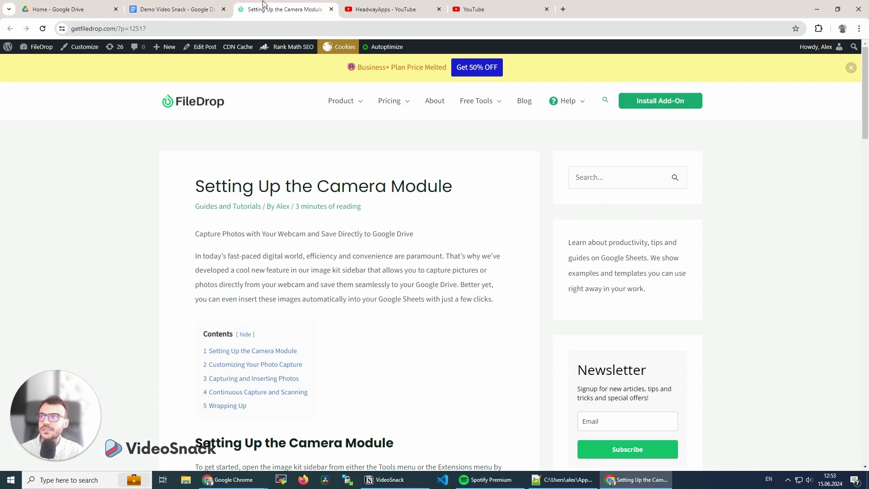
left_click(164, 6)
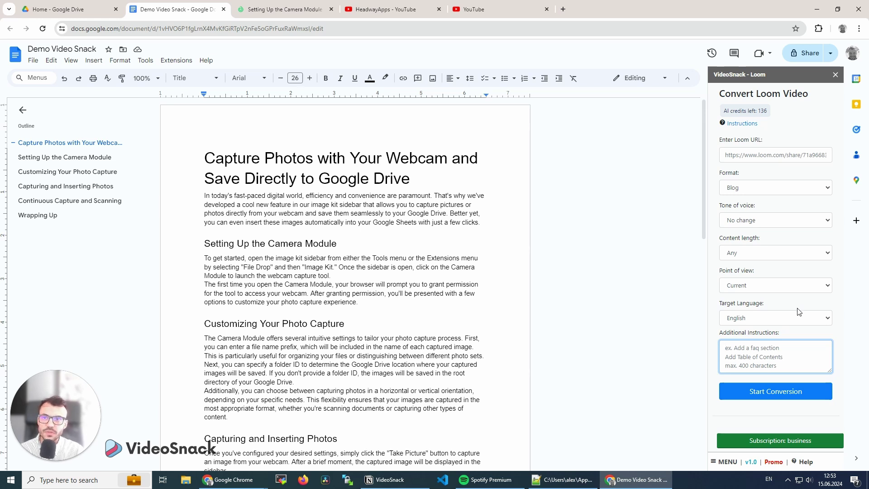
left_click(724, 461)
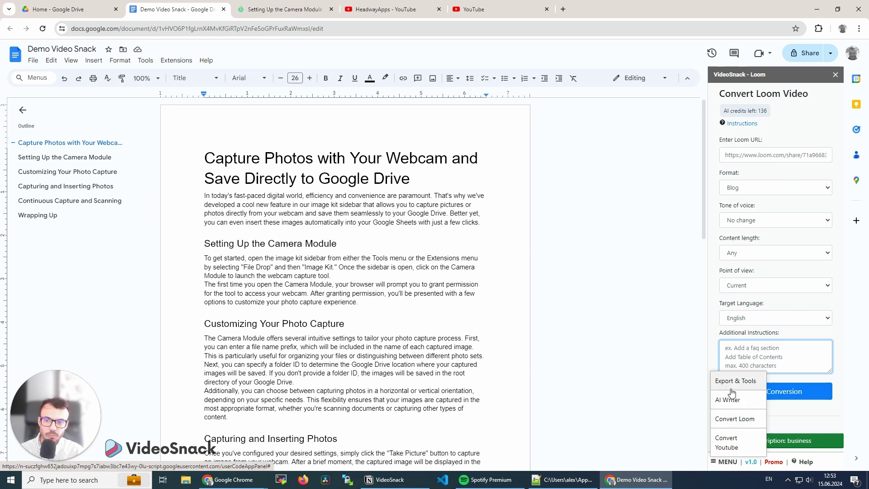
Show the Convert Youtube Video form, still holding the link with Blog, Any length, English
left_click(727, 441)
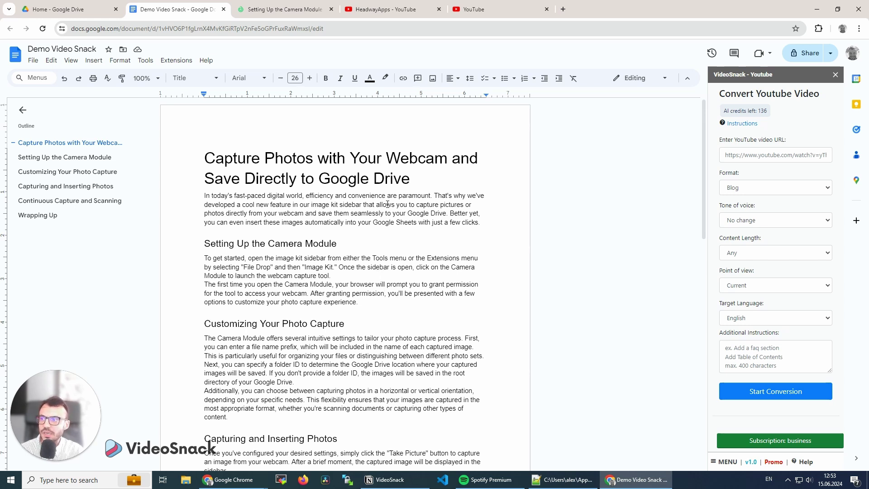
scroll(357, 214, "down", 5)
scroll(349, 283, "up", 5)
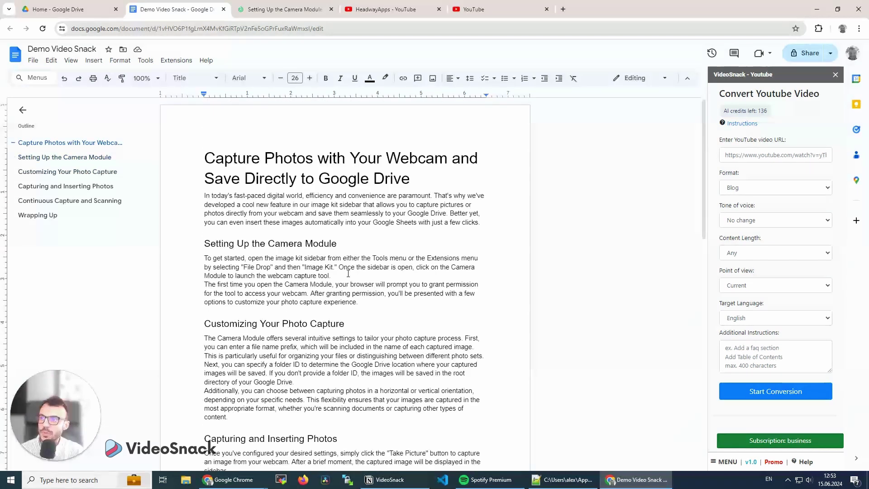
scroll(349, 283, "down", 8)
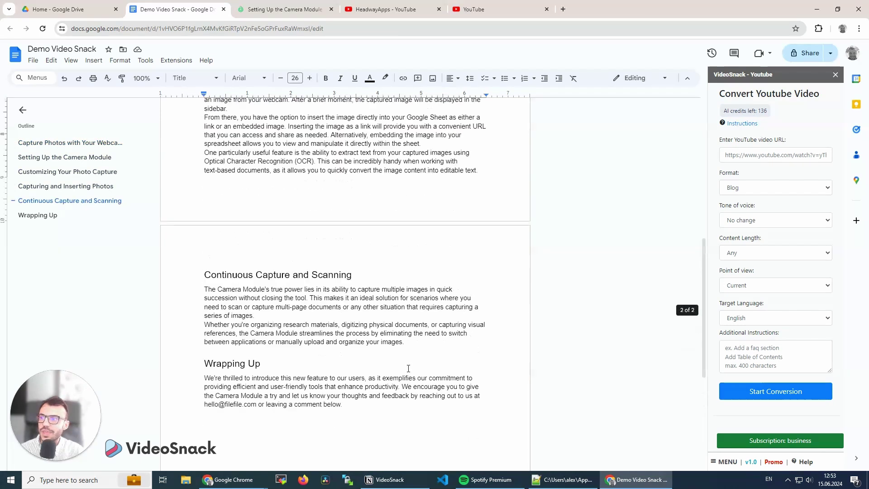
scroll(408, 368, "up", 7)
scroll(408, 368, "up", 1)
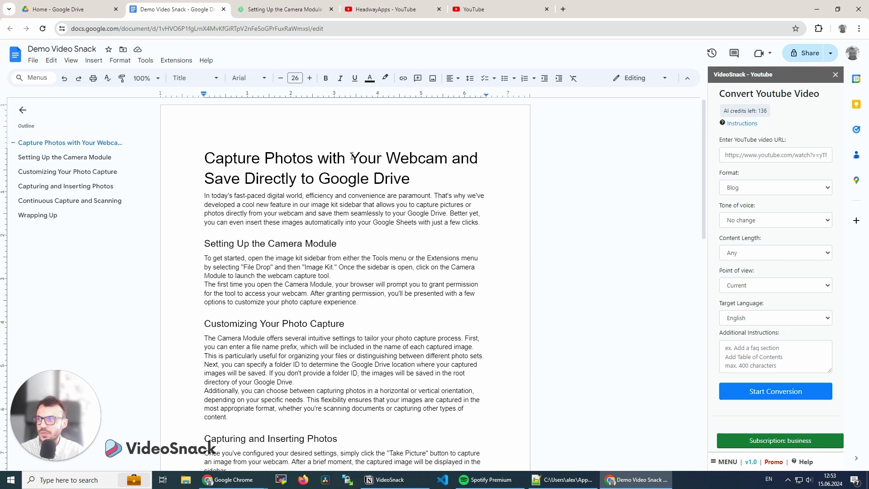
scroll(359, 258, "down", 7)
scroll(359, 259, "up", 7)
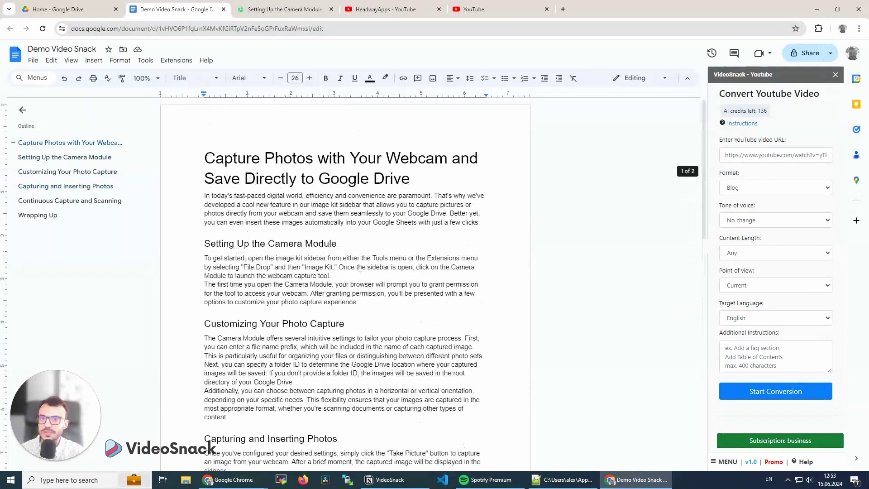